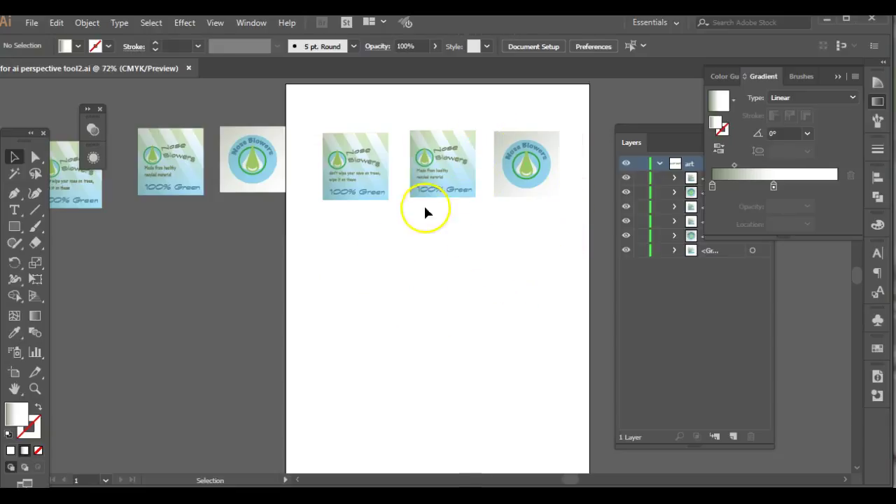
Step: Duplicate the gradient background square of the round logo tile below the tile, and delete the copy
{"action": "left_click_drag", "start_coordinate": [422, 203], "coordinate": [409, 170]}
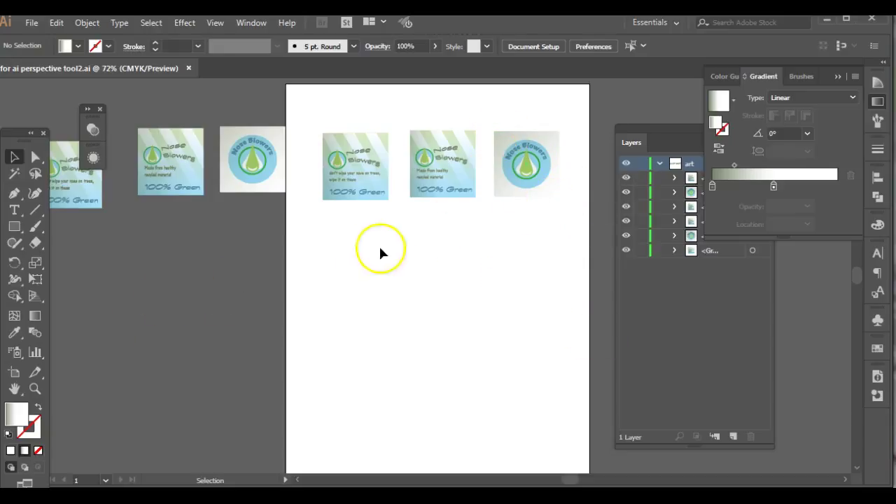
{"action": "left_click", "coordinate": [55, 166]}
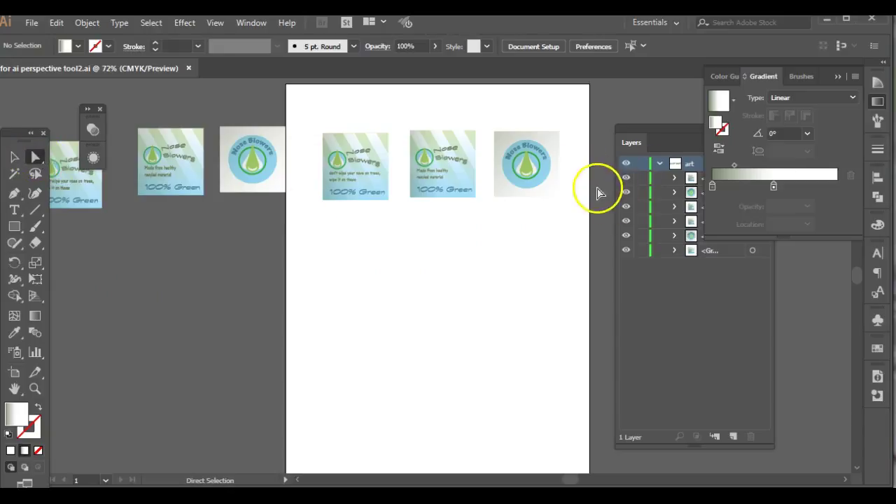
{"action": "left_click_drag", "start_coordinate": [539, 189], "coordinate": [500, 273]}
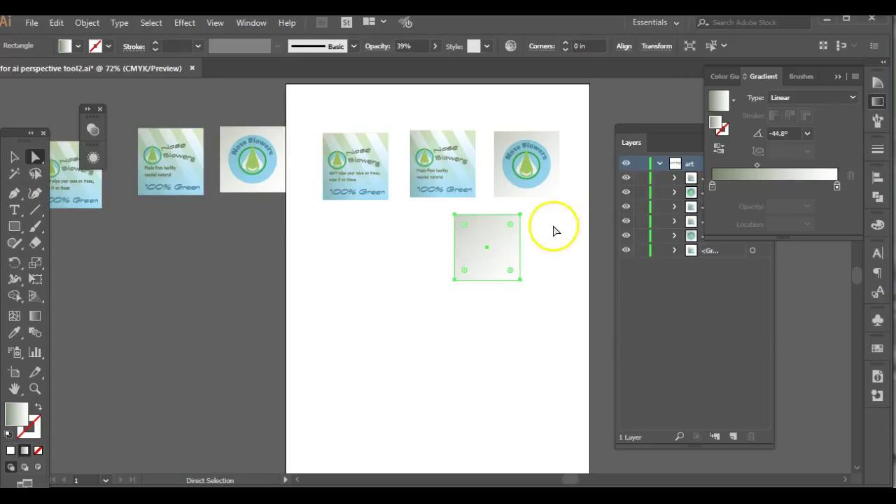
{"action": "left_click", "coordinate": [525, 260]}
{"action": "left_click", "coordinate": [510, 242]}
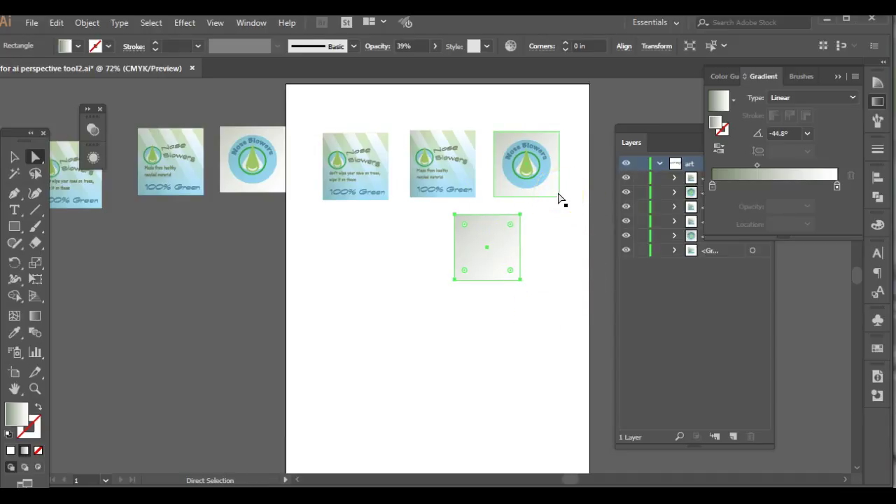
{"action": "key", "text": "Delete"}
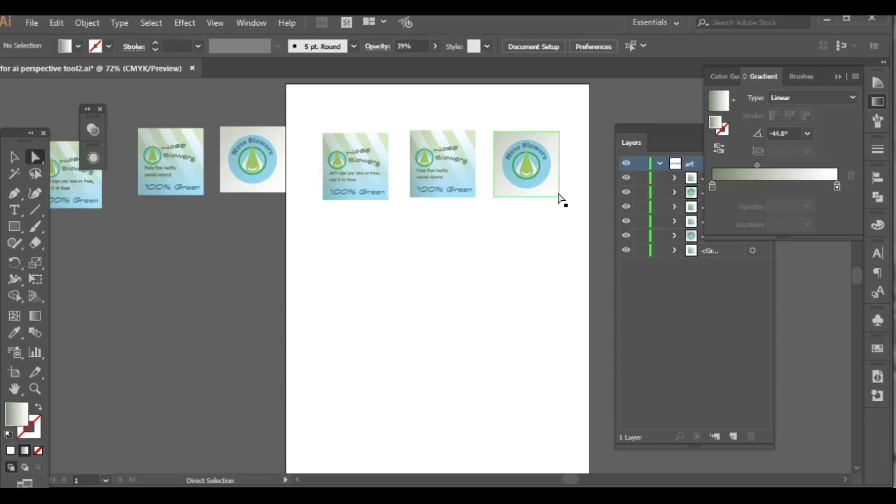
Step: Display the two-point perspective grid on the artboard and adjust its lower edge, left vanishing point and plane extents
{"action": "left_click_drag", "start_coordinate": [15, 133], "coordinate": [25, 76]}
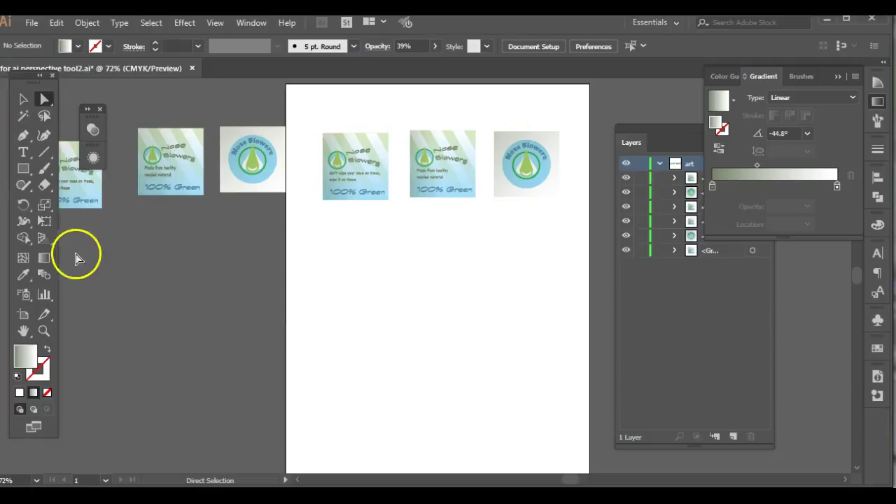
{"action": "left_click", "coordinate": [45, 239]}
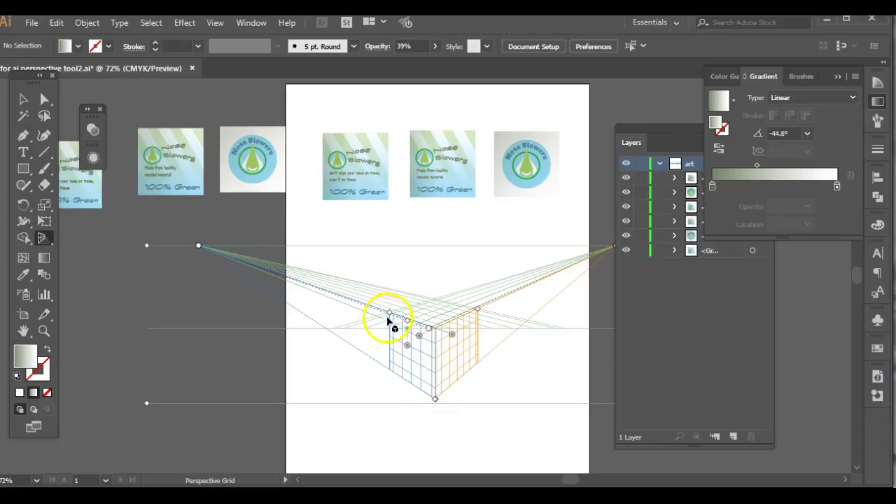
{"action": "mouse_move", "coordinate": [387, 314]}
{"action": "left_mouse_down"}
{"action": "mouse_move", "coordinate": [329, 303]}
{"action": "mouse_move", "coordinate": [387, 314]}
{"action": "left_mouse_up"}
{"action": "mouse_move", "coordinate": [436, 404]}
{"action": "left_mouse_down"}
{"action": "mouse_move", "coordinate": [440, 374]}
{"action": "mouse_move", "coordinate": [434, 406]}
{"action": "left_mouse_up"}
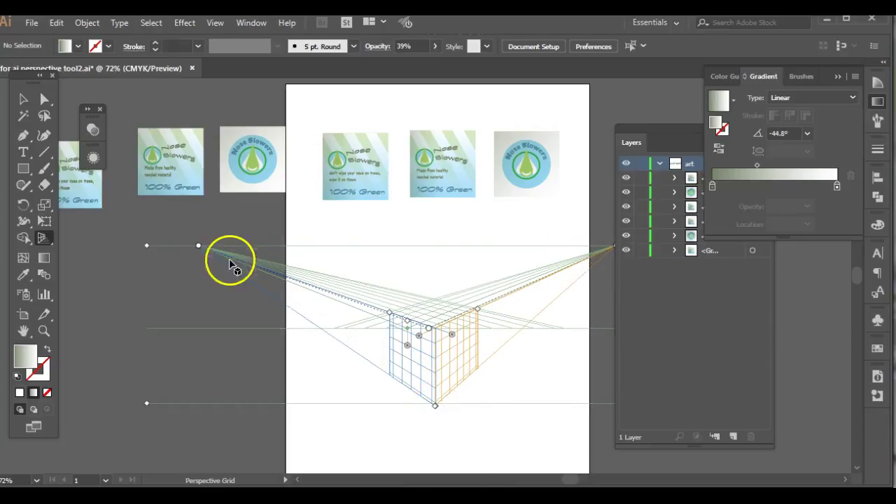
{"action": "left_click_drag", "start_coordinate": [200, 249], "coordinate": [295, 305]}
{"action": "left_click_drag", "start_coordinate": [292, 248], "coordinate": [189, 251]}
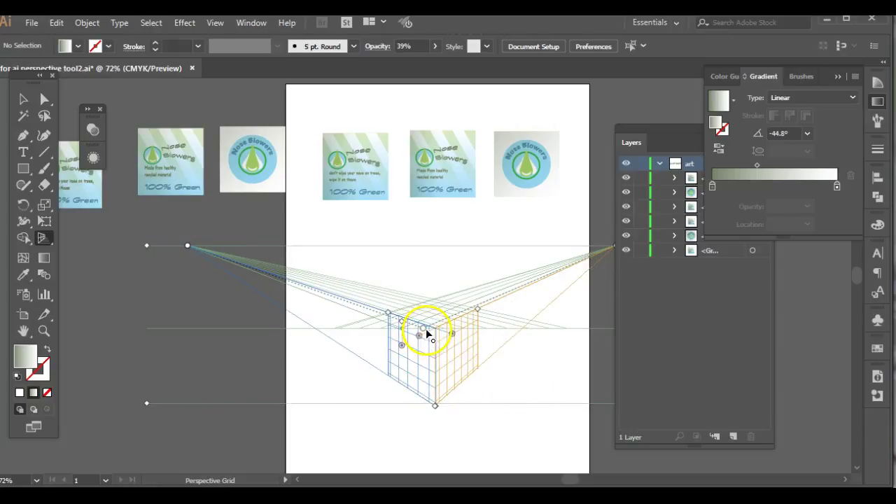
{"action": "left_click_drag", "start_coordinate": [421, 341], "coordinate": [424, 359]}
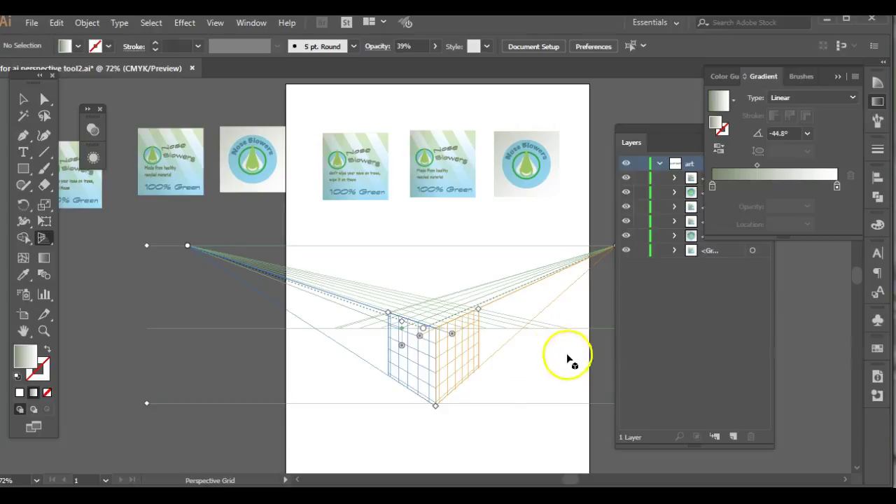
Step: Make the left grid plane active and place the "don't wipe your nose on trees" tile on it with Perspective Selection
{"action": "left_click_drag", "start_coordinate": [42, 238], "coordinate": [101, 259]}
{"action": "left_click_drag", "start_coordinate": [40, 79], "coordinate": [38, 145]}
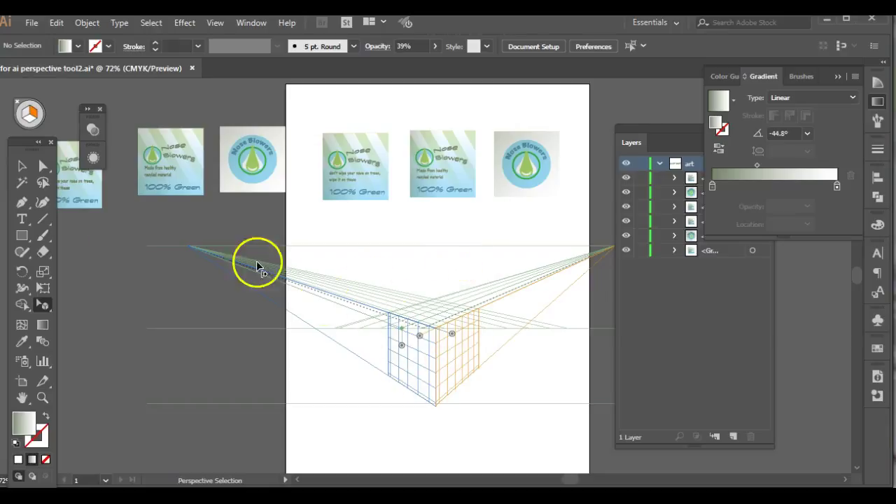
{"action": "left_click", "coordinate": [25, 114]}
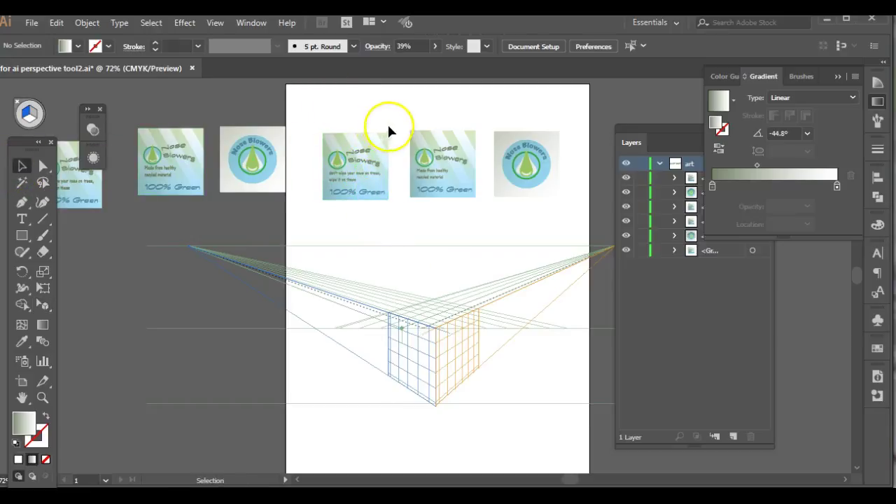
{"action": "left_click_drag", "start_coordinate": [344, 170], "coordinate": [390, 188]}
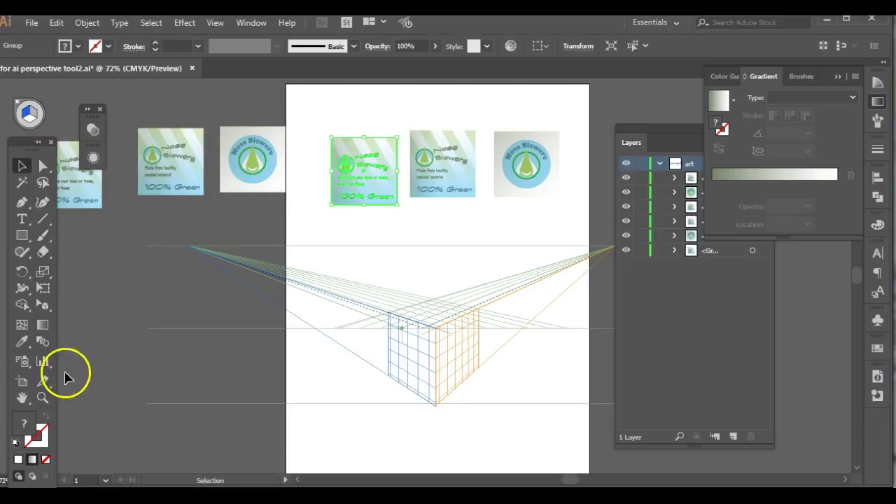
{"action": "left_click", "coordinate": [43, 304]}
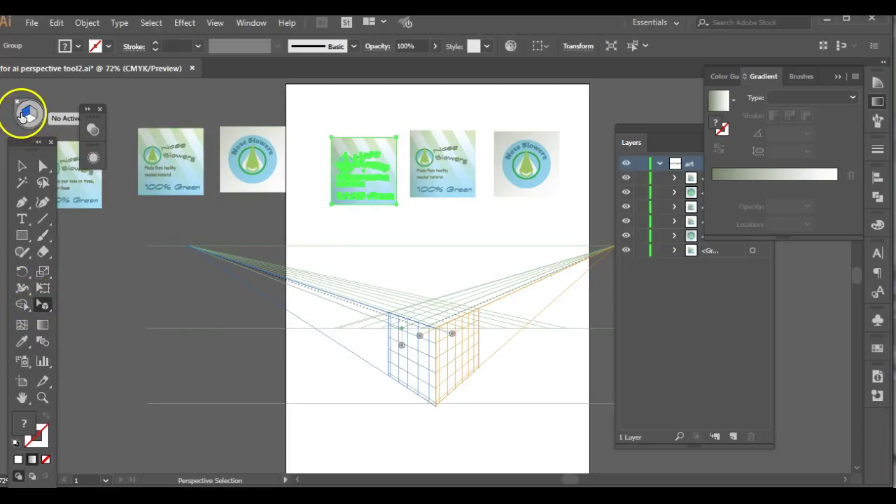
{"action": "left_click_drag", "start_coordinate": [96, 121], "coordinate": [156, 98]}
{"action": "left_click_drag", "start_coordinate": [93, 125], "coordinate": [137, 142]}
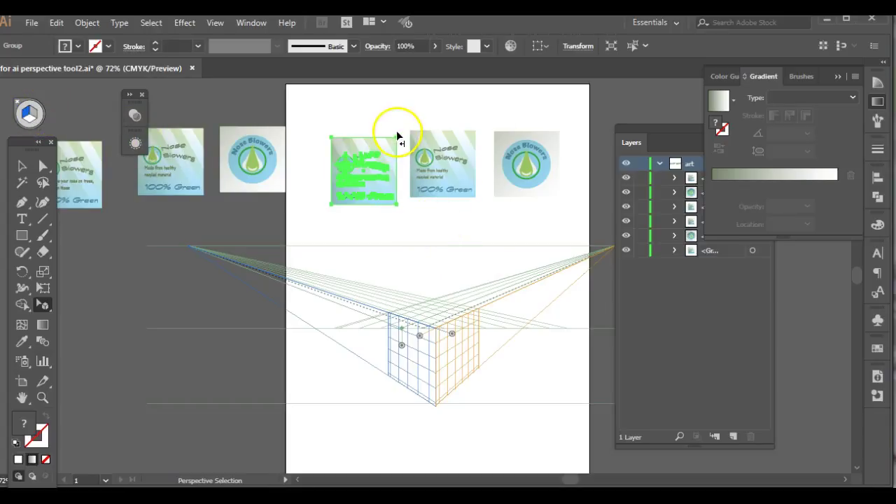
{"action": "left_click_drag", "start_coordinate": [397, 141], "coordinate": [447, 325]}
Step: Align the tile with the central vertical edge of the grid and scale it to fill the left face
{"action": "key", "text": "z"}
{"action": "left_click_drag", "start_coordinate": [341, 278], "coordinate": [524, 444]}
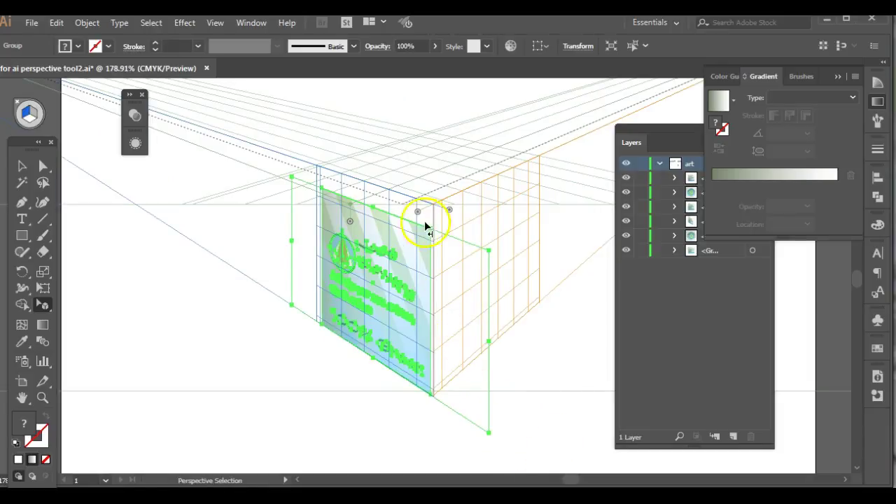
{"action": "mouse_move", "coordinate": [430, 230]}
{"action": "left_mouse_down"}
{"action": "mouse_move", "coordinate": [432, 206]}
{"action": "mouse_move", "coordinate": [436, 217]}
{"action": "left_mouse_up"}
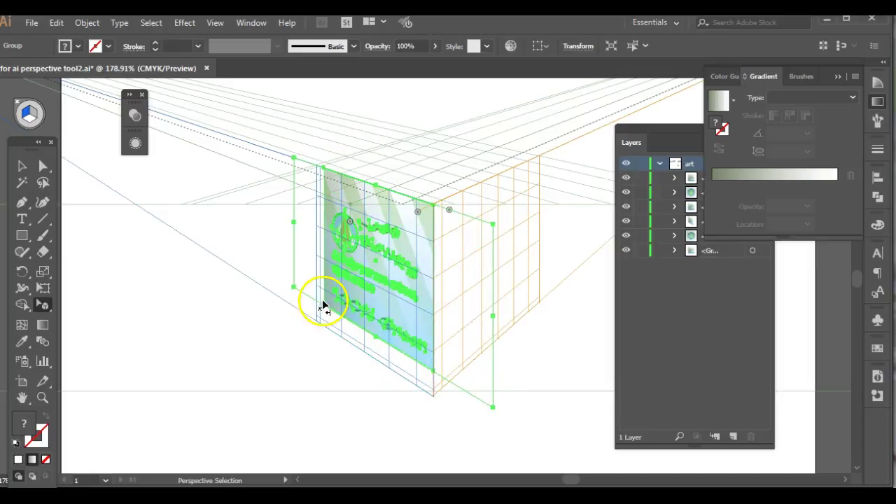
{"action": "left_click_drag", "start_coordinate": [324, 308], "coordinate": [324, 334]}
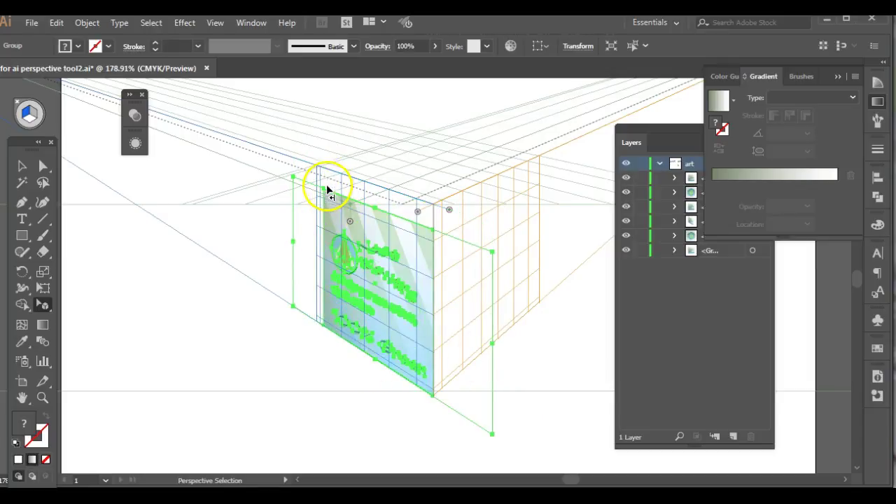
{"action": "left_click_drag", "start_coordinate": [324, 190], "coordinate": [323, 172]}
{"action": "left_click_drag", "start_coordinate": [433, 392], "coordinate": [492, 428]}
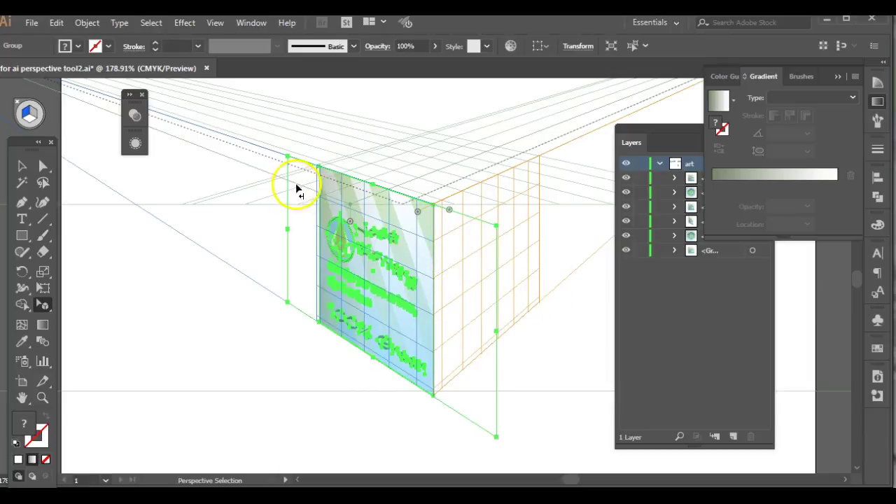
Step: Make the right grid plane active and fit the "Made from healthy recyled material" tile onto the right face, against the central edge
{"action": "key", "text": "ctrl+0"}
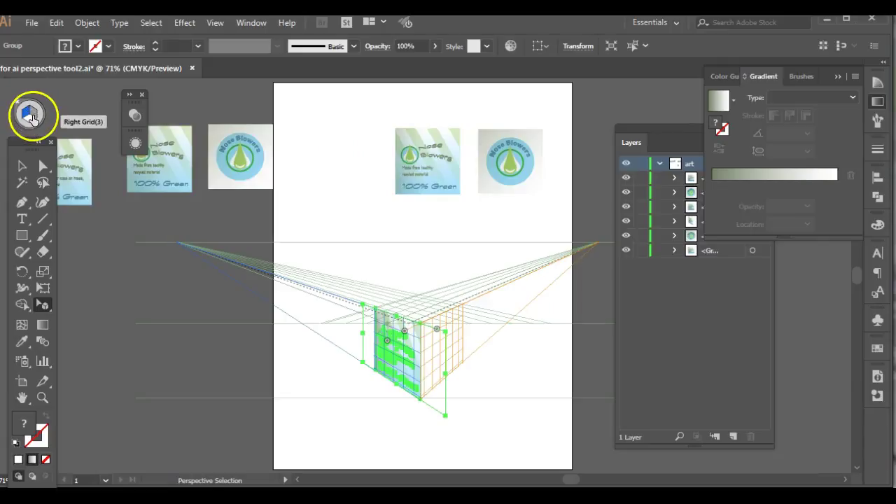
{"action": "left_click", "coordinate": [31, 114]}
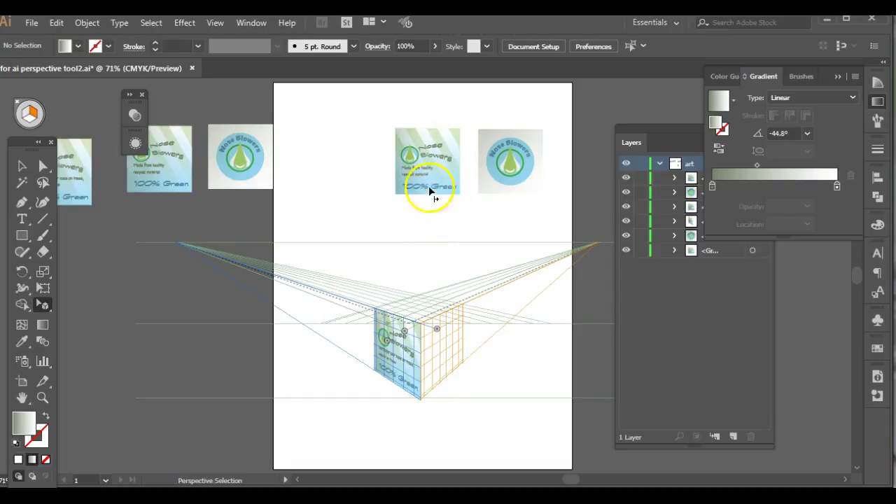
{"action": "left_click_drag", "start_coordinate": [438, 167], "coordinate": [474, 294]}
{"action": "left_click_drag", "start_coordinate": [429, 355], "coordinate": [515, 431]}
{"action": "left_click_drag", "start_coordinate": [382, 320], "coordinate": [447, 267]}
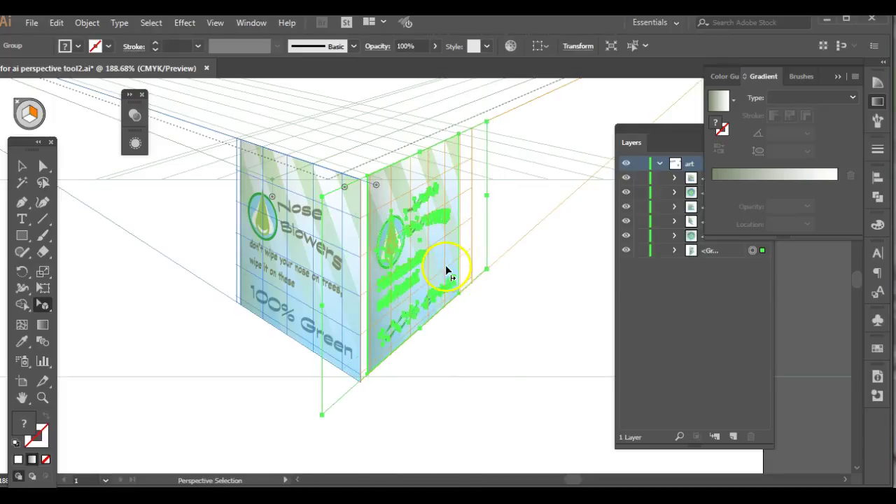
{"action": "left_click_drag", "start_coordinate": [443, 270], "coordinate": [492, 271]}
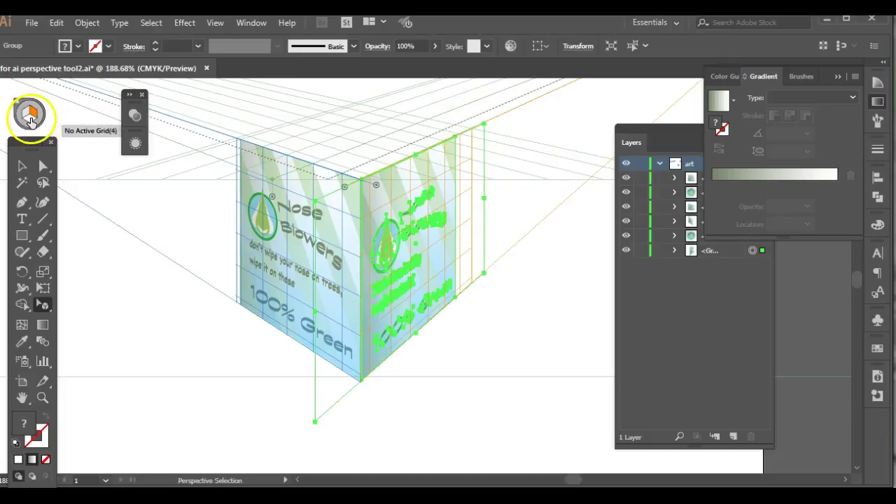
Step: Make the horizontal grid plane active and place the round Nose Blowers logo tile on top of the box in perspective
{"action": "key", "text": "v"}
{"action": "key", "text": "ctrl+0"}
{"action": "key", "text": "shift+v"}
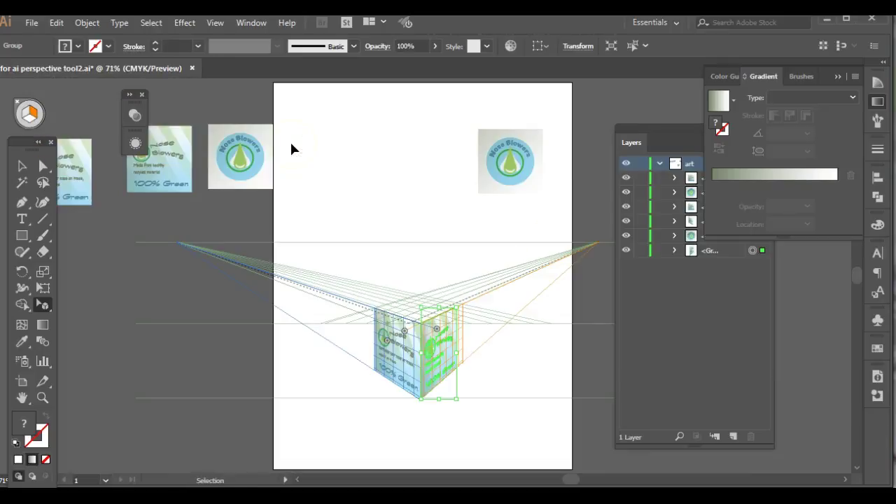
{"action": "left_click", "coordinate": [28, 118]}
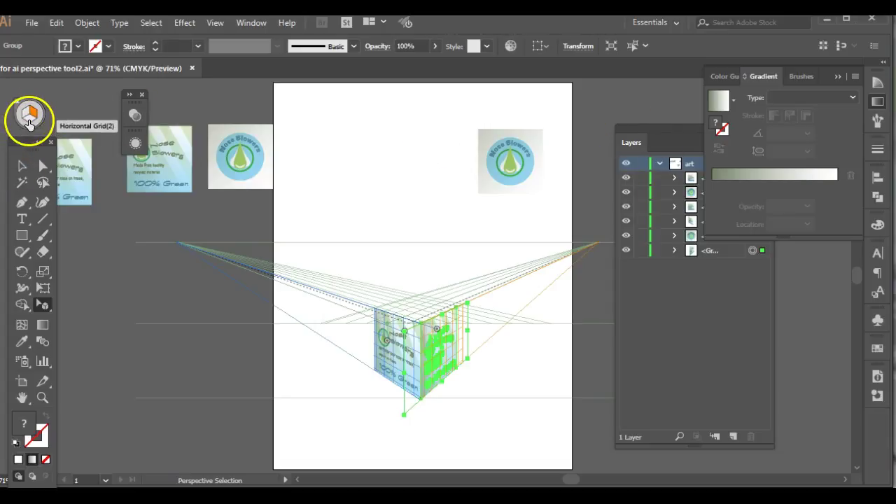
{"action": "key", "text": "ctrl+shift+a"}
{"action": "key", "text": "4"}
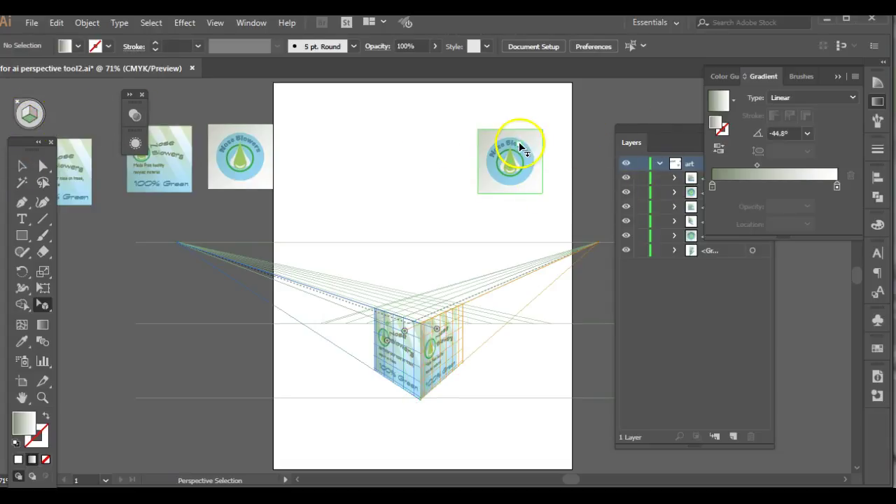
{"action": "left_click_drag", "start_coordinate": [527, 145], "coordinate": [451, 312]}
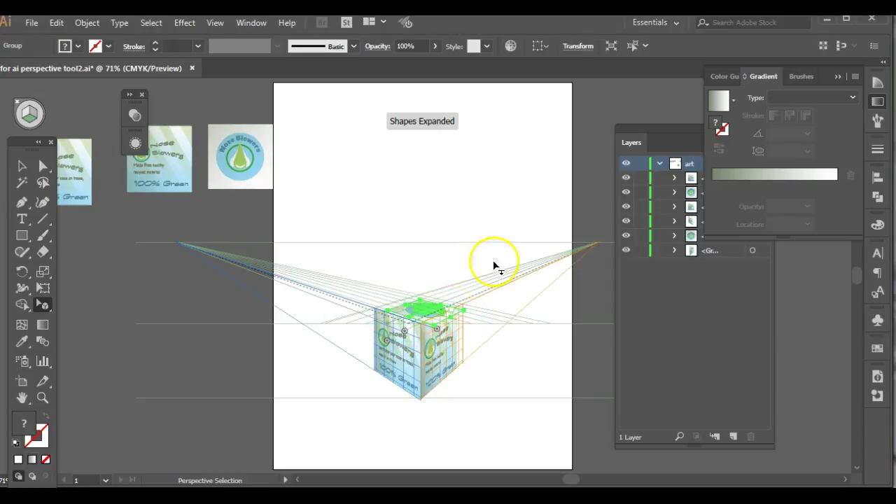
Step: Position and scale the round logo tile in perspective to cover the top face between the two side panels
{"action": "key", "text": "ctrl+space"}
{"action": "left_click_drag", "start_coordinate": [356, 266], "coordinate": [515, 380]}
{"action": "left_click_drag", "start_coordinate": [428, 271], "coordinate": [353, 235]}
{"action": "left_click_drag", "start_coordinate": [473, 225], "coordinate": [517, 214]}
{"action": "left_click", "coordinate": [385, 130]}
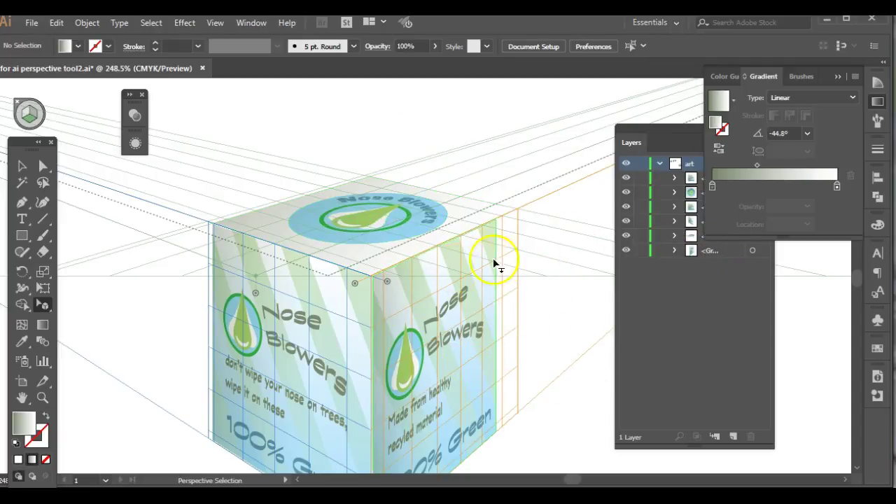
Step: Close the gap at the box's front edge by shifting the right panel along the right grid plane to meet the left panel
{"action": "key", "text": "z"}
{"action": "left_click_drag", "start_coordinate": [346, 257], "coordinate": [424, 329]}
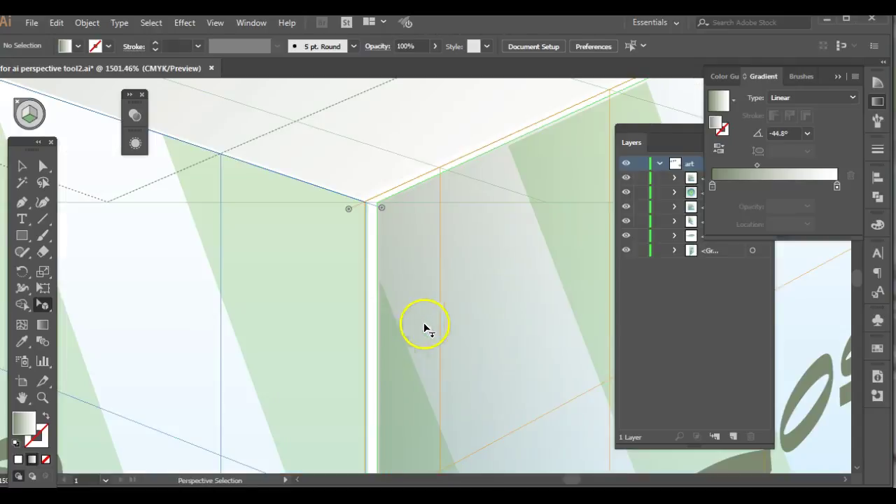
{"action": "left_click", "coordinate": [34, 115]}
{"action": "left_click_drag", "start_coordinate": [442, 306], "coordinate": [440, 280]}
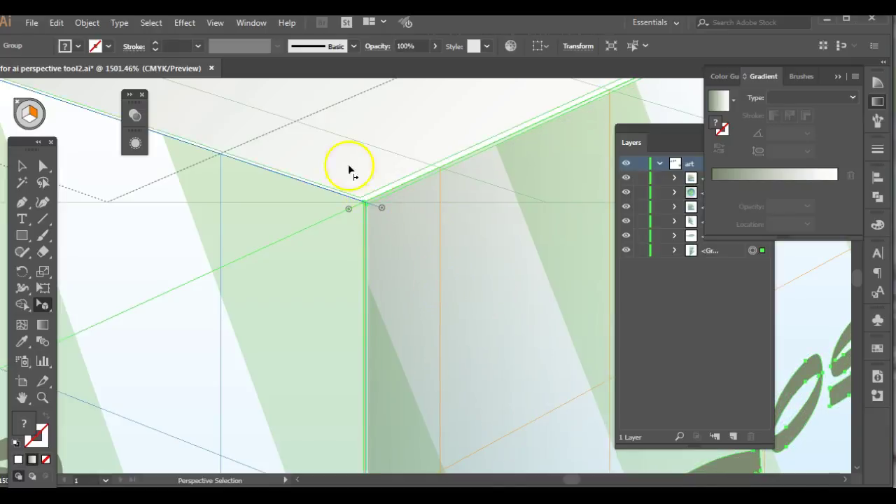
Step: Align the top tile's front corner with the box corner on the horizontal plane and stretch its far-left corner past the left panel's edge
{"action": "left_click", "coordinate": [31, 119]}
{"action": "left_click_drag", "start_coordinate": [426, 142], "coordinate": [430, 148]}
{"action": "left_click_drag", "start_coordinate": [357, 202], "coordinate": [364, 202]}
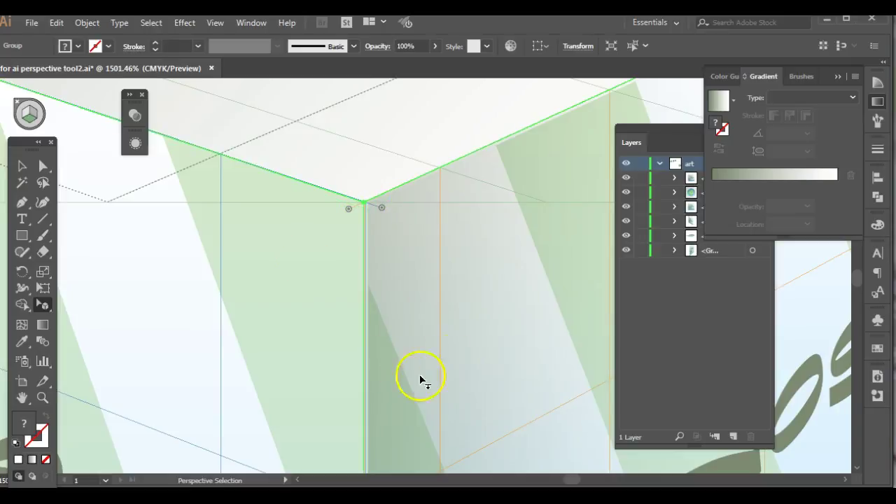
{"action": "left_click_drag", "start_coordinate": [302, 203], "coordinate": [622, 411]}
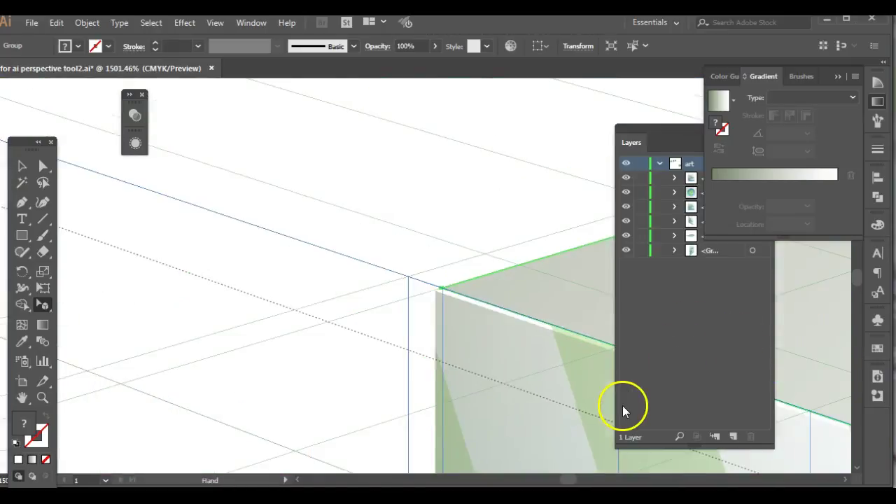
{"action": "mouse_move", "coordinate": [441, 294]}
{"action": "left_mouse_down"}
{"action": "mouse_move", "coordinate": [399, 294]}
{"action": "mouse_move", "coordinate": [428, 293]}
{"action": "left_mouse_up"}
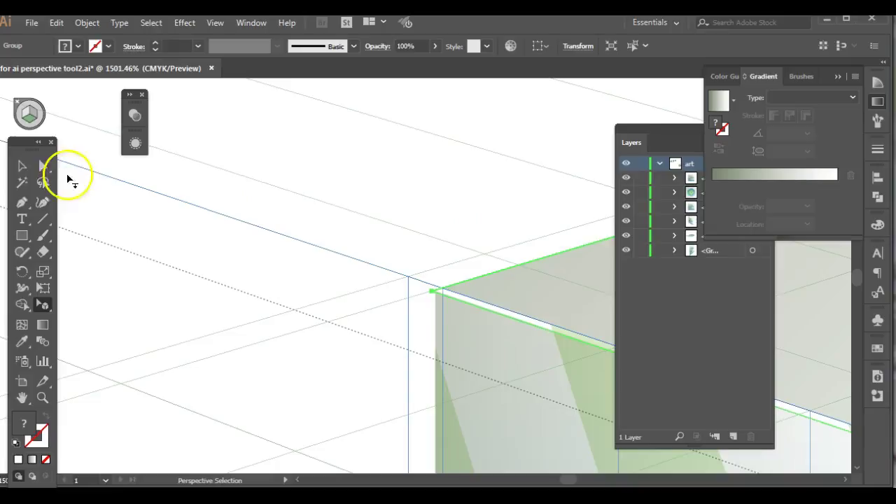
Step: Lasso the overlapping anchor points at the box's far-left top corner and average them on both axes
{"action": "left_click", "coordinate": [42, 184]}
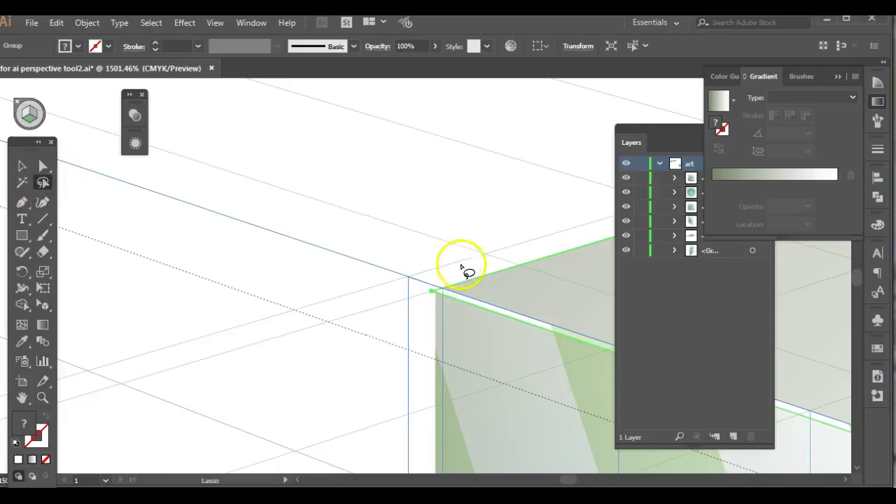
{"action": "mouse_move", "coordinate": [453, 269]}
{"action": "left_mouse_down"}
{"action": "mouse_move", "coordinate": [401, 298]}
{"action": "mouse_move", "coordinate": [438, 324]}
{"action": "mouse_move", "coordinate": [458, 302]}
{"action": "mouse_move", "coordinate": [452, 269]}
{"action": "left_mouse_up"}
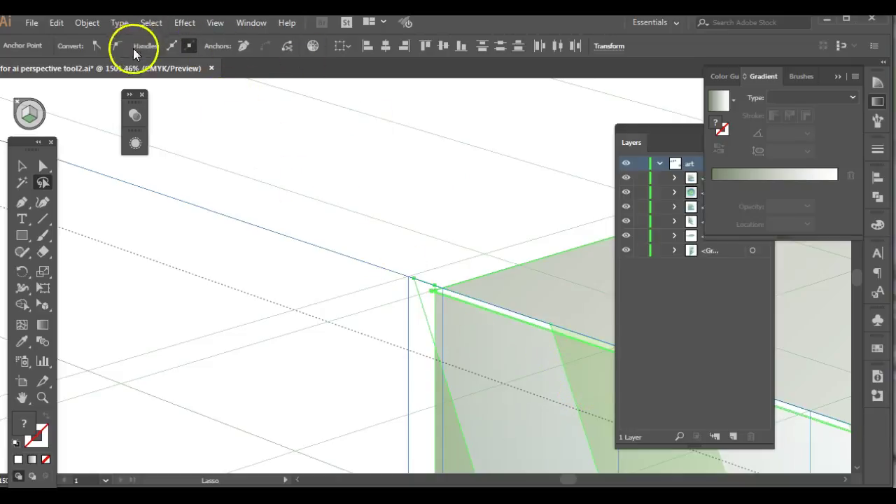
{"action": "left_click", "coordinate": [86, 23]}
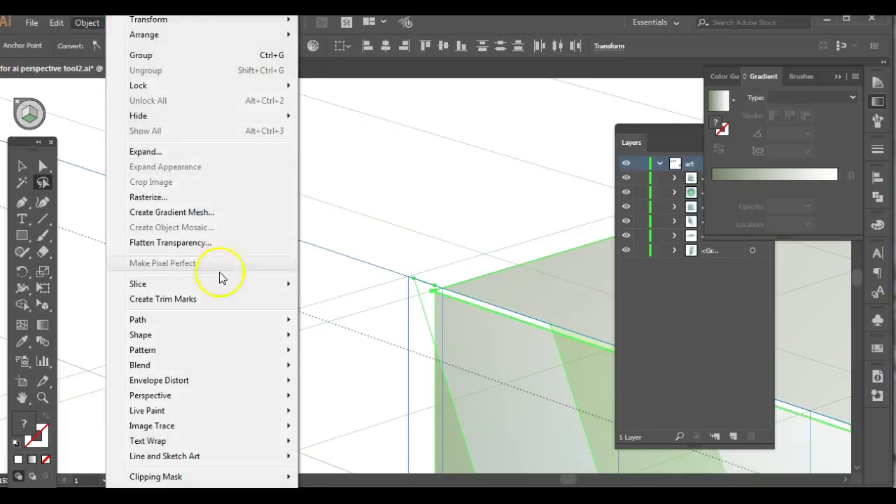
{"action": "mouse_move", "coordinate": [168, 32]}
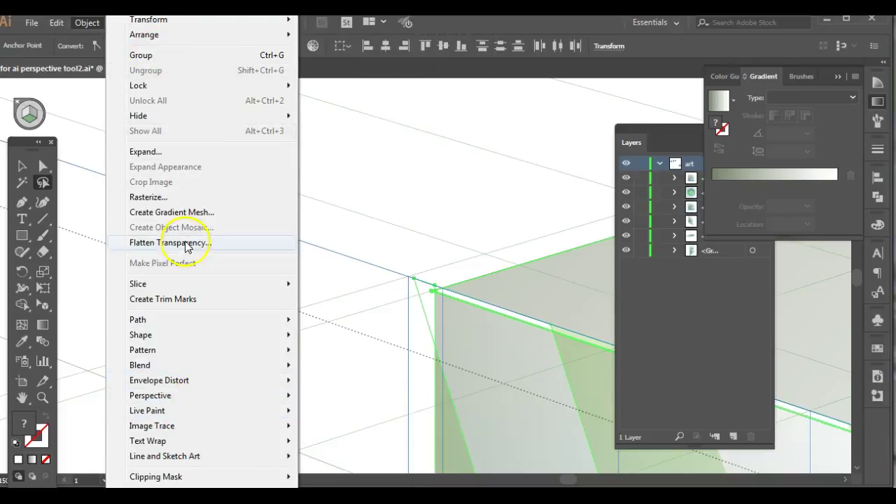
{"action": "mouse_move", "coordinate": [147, 322]}
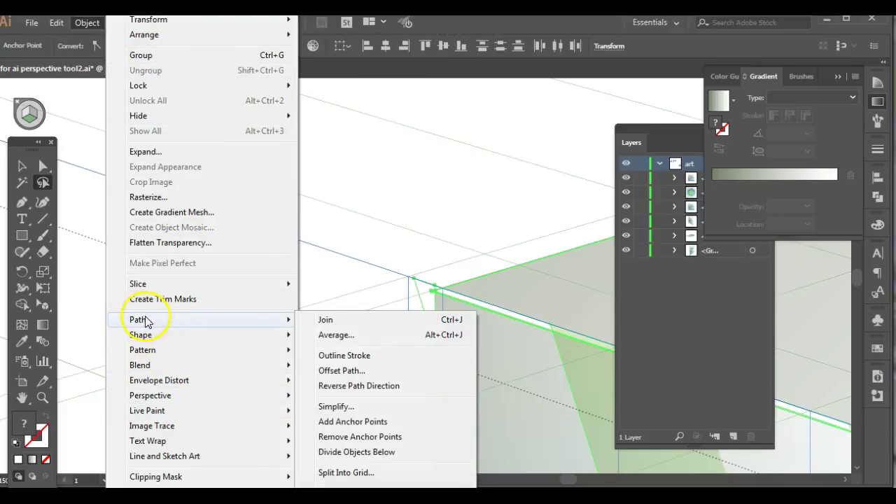
{"action": "left_click", "coordinate": [408, 337]}
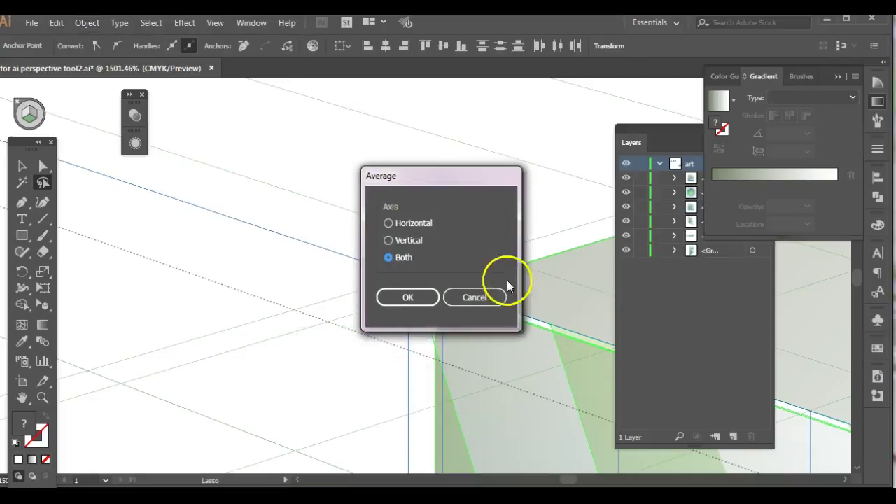
{"action": "left_click_drag", "start_coordinate": [466, 171], "coordinate": [280, 165]}
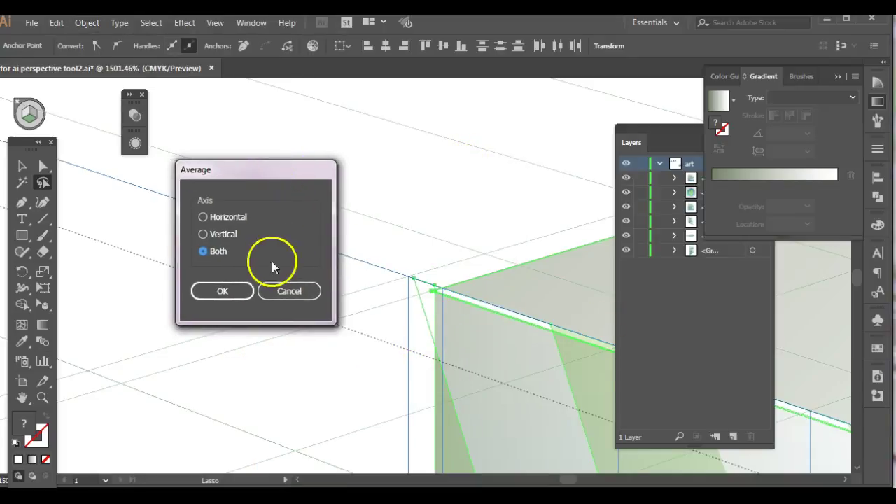
{"action": "left_click", "coordinate": [223, 293]}
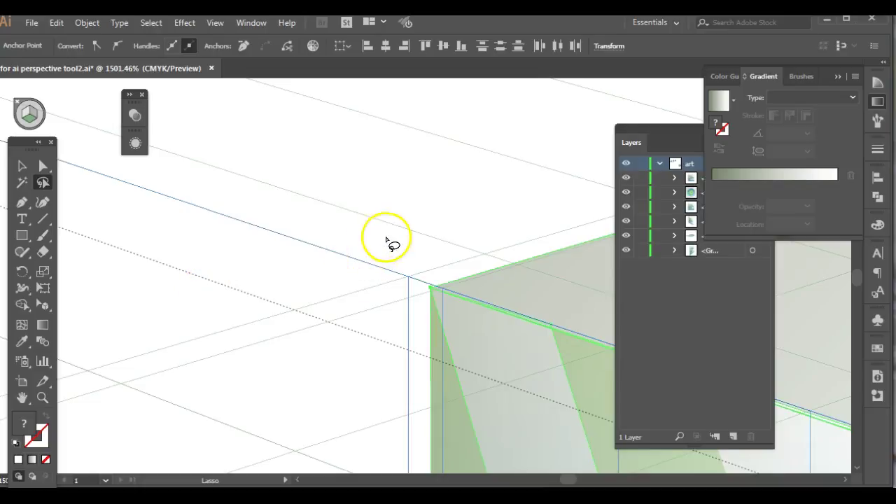
Step: Check how the top tile meets the right panel at the box's far-right corner and clear the selection
{"action": "left_click_drag", "start_coordinate": [530, 274], "coordinate": [155, 280]}
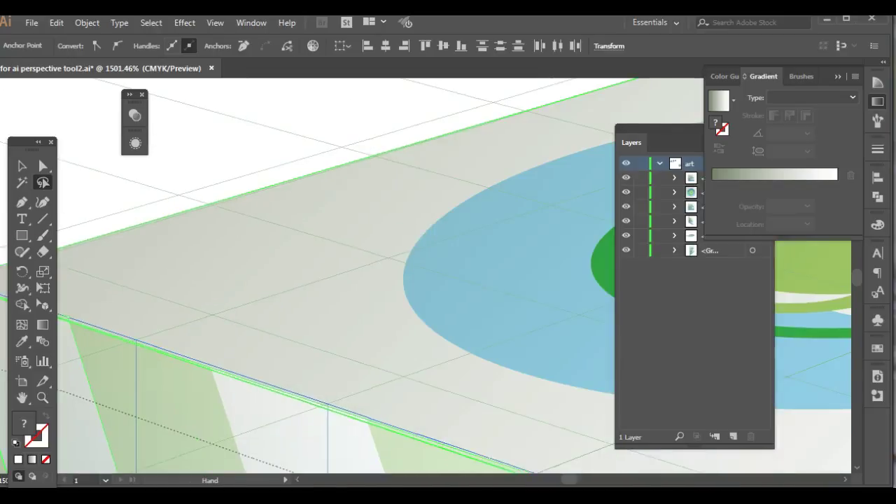
{"action": "left_click_drag", "start_coordinate": [340, 258], "coordinate": [156, 172]}
{"action": "mouse_move", "coordinate": [397, 322]}
{"action": "left_mouse_down"}
{"action": "mouse_move", "coordinate": [402, 252]}
{"action": "mouse_move", "coordinate": [394, 315]}
{"action": "mouse_move", "coordinate": [466, 320]}
{"action": "mouse_move", "coordinate": [498, 300]}
{"action": "left_mouse_up"}
{"action": "mouse_move", "coordinate": [443, 297]}
{"action": "left_mouse_down"}
{"action": "mouse_move", "coordinate": [396, 306]}
{"action": "mouse_move", "coordinate": [431, 324]}
{"action": "mouse_move", "coordinate": [448, 297]}
{"action": "left_mouse_up"}
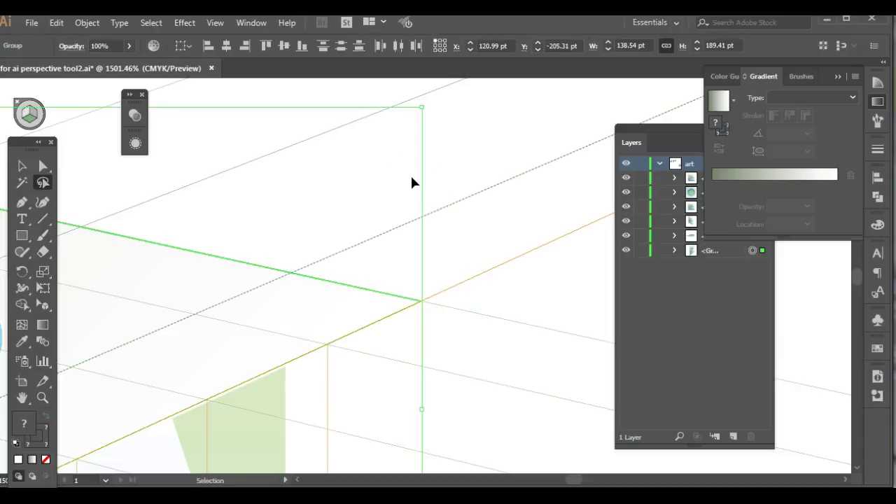
{"action": "left_click", "coordinate": [826, 431]}
{"action": "left_click", "coordinate": [500, 292]}
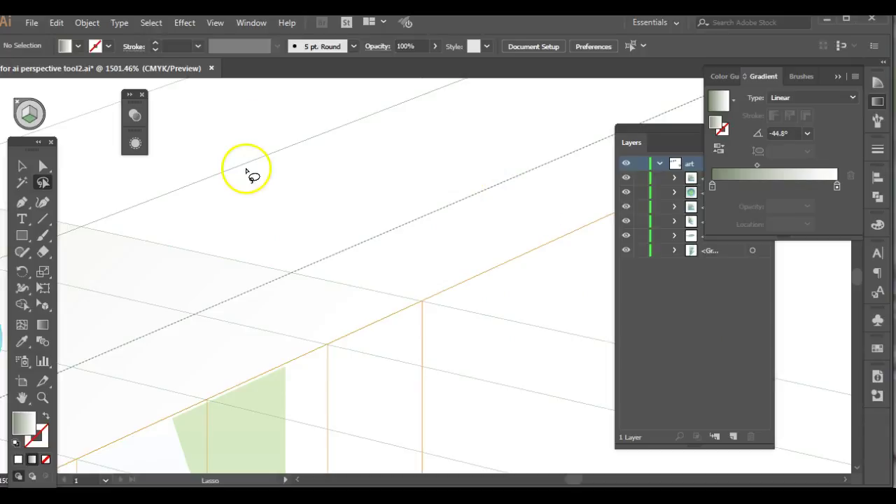
Step: Hide the perspective grid and frame the assembled tissue box up close
{"action": "key", "text": "ctrl+0"}
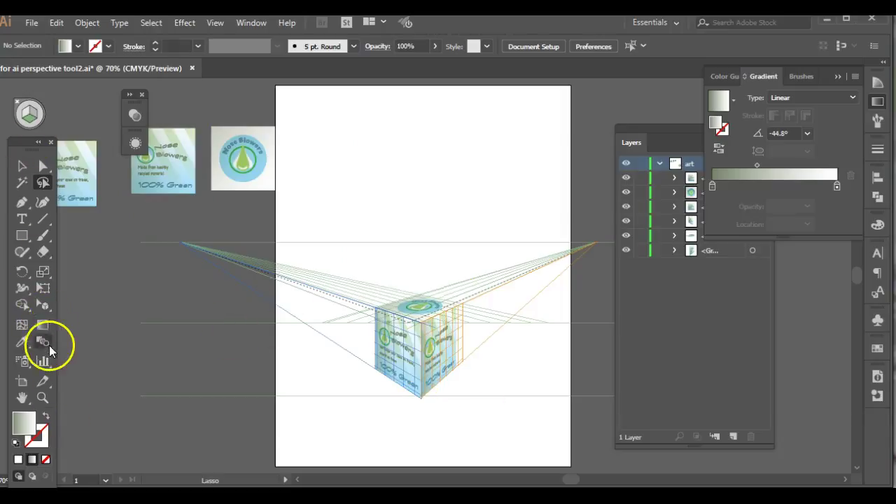
{"action": "left_click_drag", "start_coordinate": [43, 306], "coordinate": [98, 304]}
{"action": "left_click", "coordinate": [21, 109]}
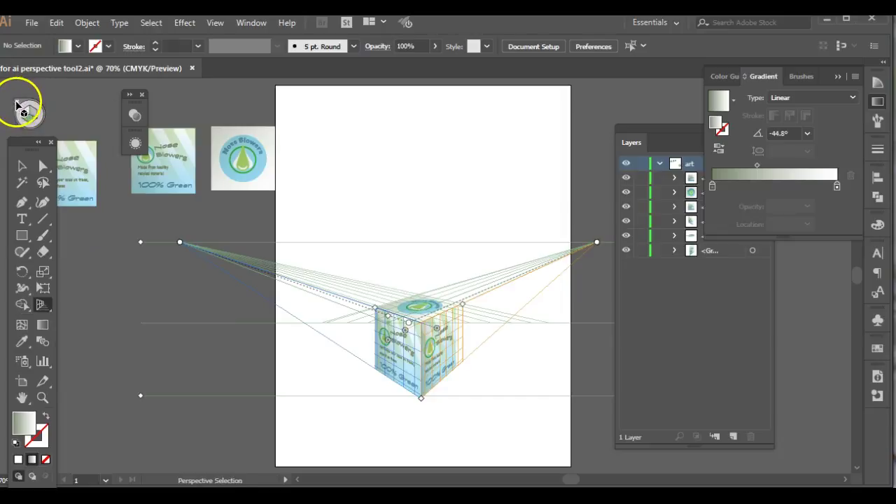
{"action": "left_click", "coordinate": [19, 107]}
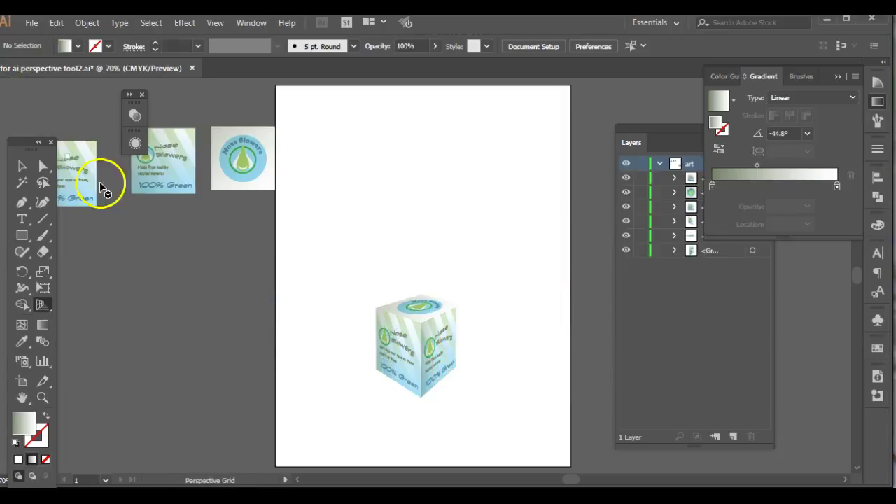
{"action": "key", "text": "ctrl+space"}
{"action": "left_click_drag", "start_coordinate": [341, 275], "coordinate": [525, 440]}
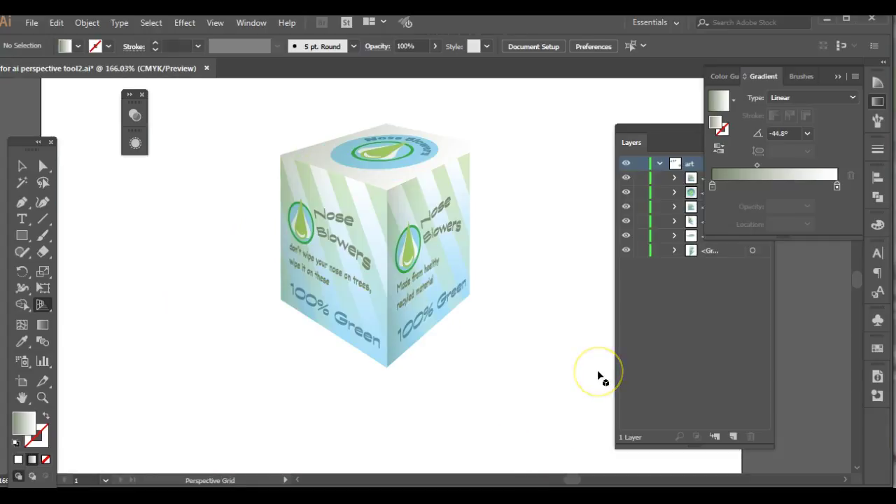